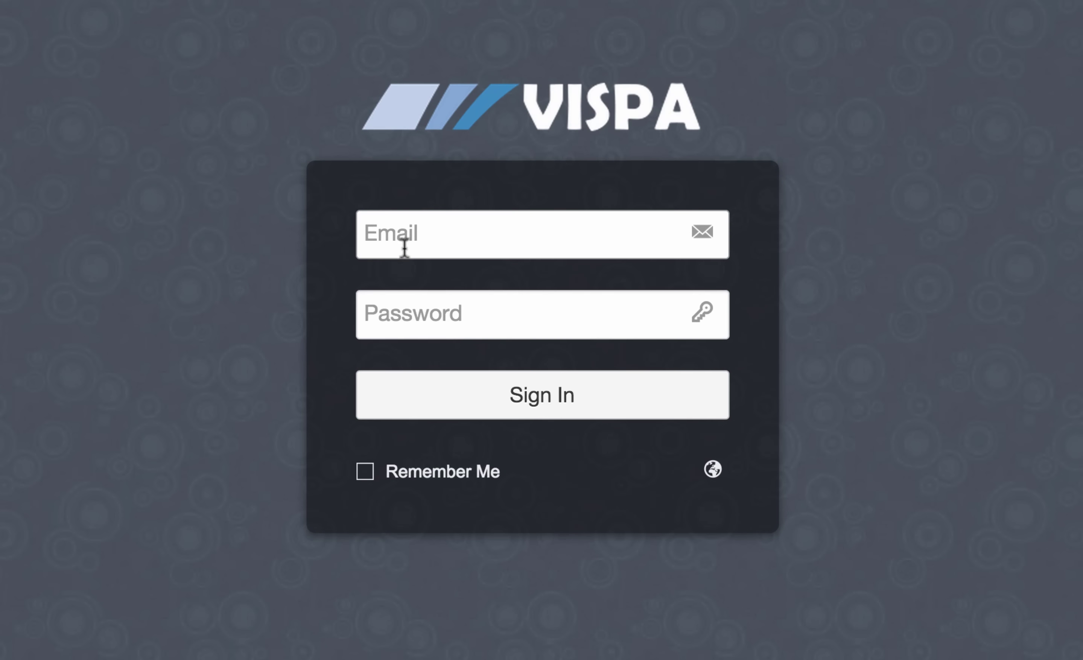
Step: Sign in with the account email and password, then return from Settings to the empty Inbox
click(405, 247)
text(demo)
key(Tab)
text(demo)
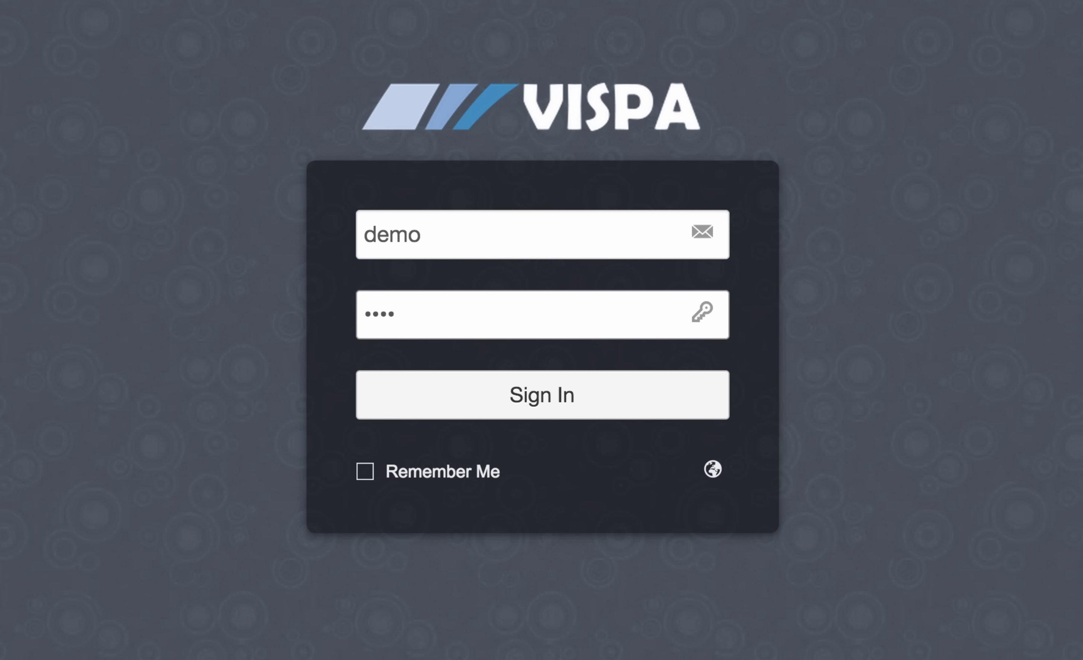
click(553, 376)
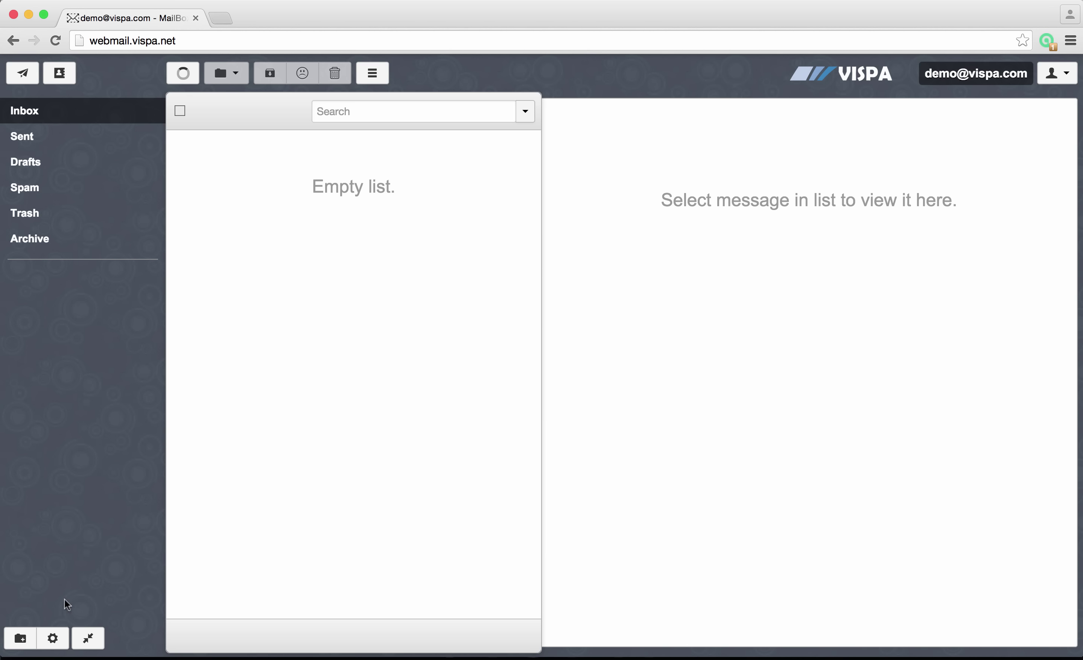
click(53, 639)
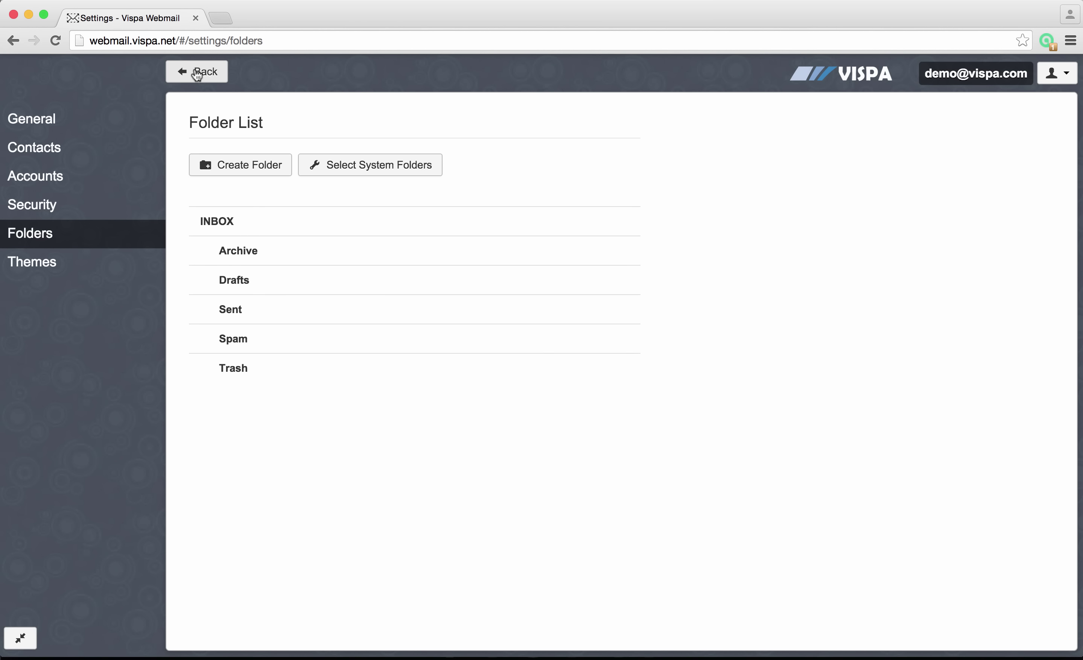
click(198, 72)
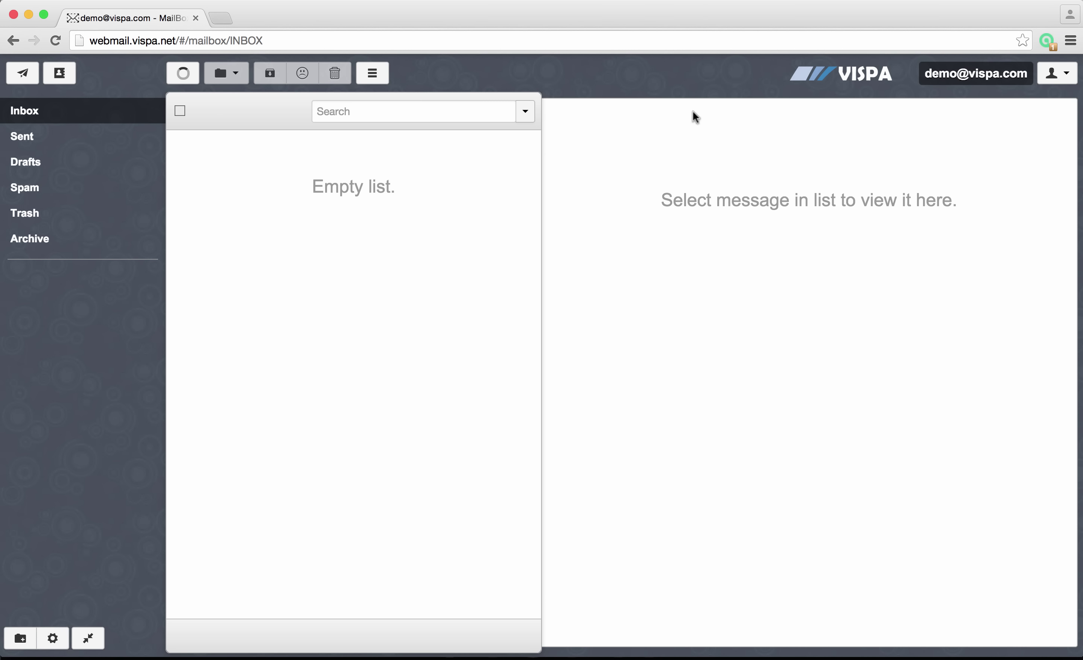
Step: Open Settings from the account menu and go to the Accounts page
click(1066, 74)
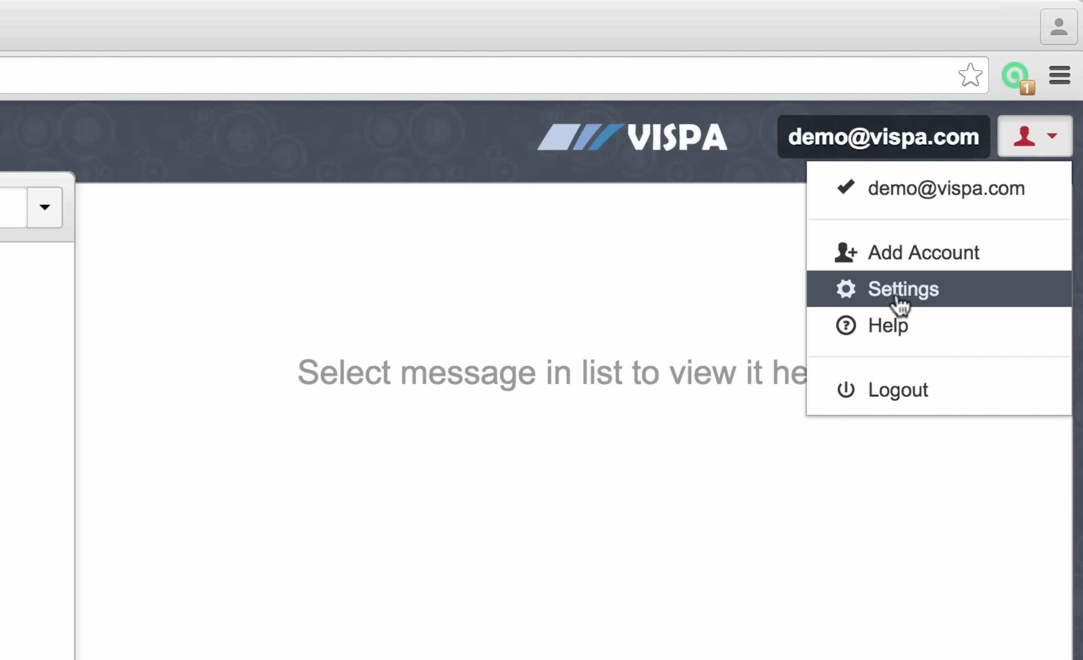
click(898, 294)
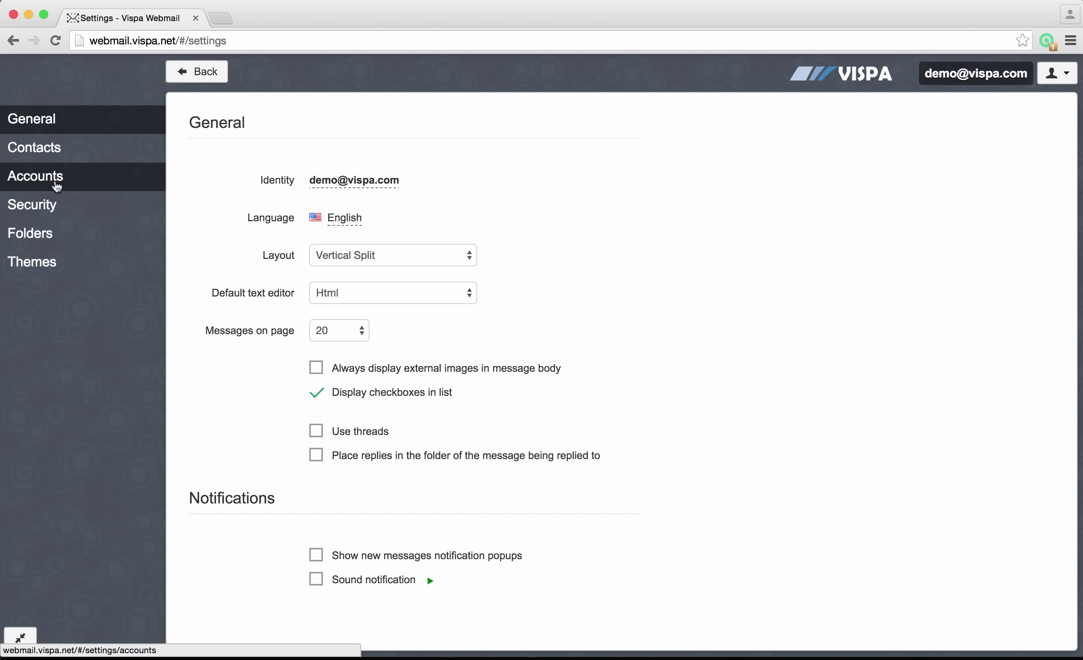
click(57, 186)
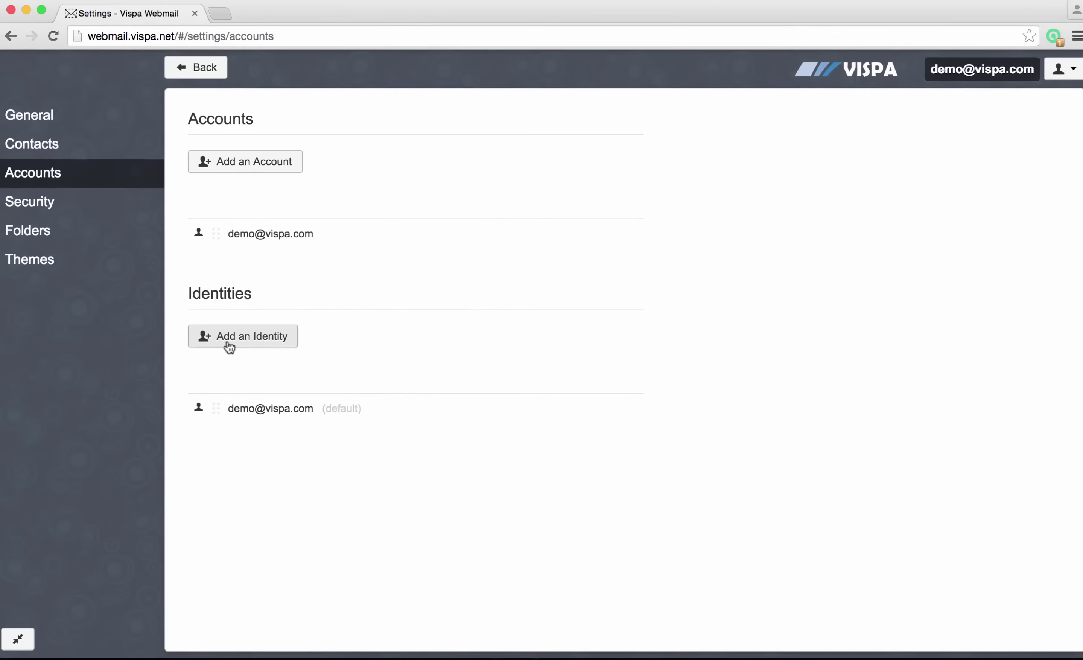
Step: Start a new identity and enter its e-mail address and display name
click(230, 345)
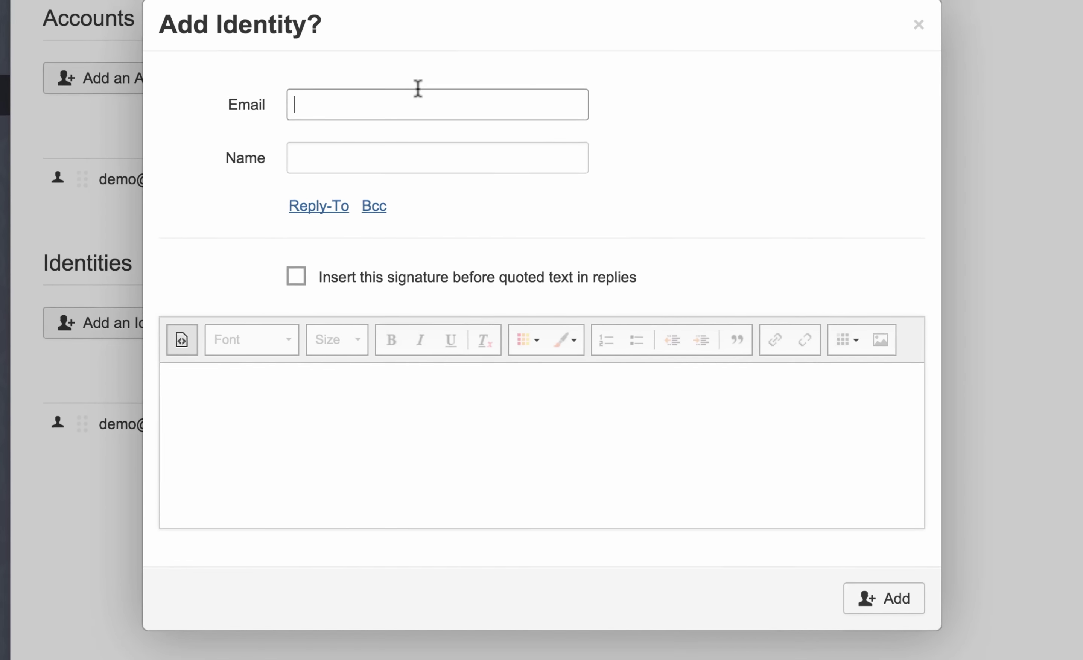
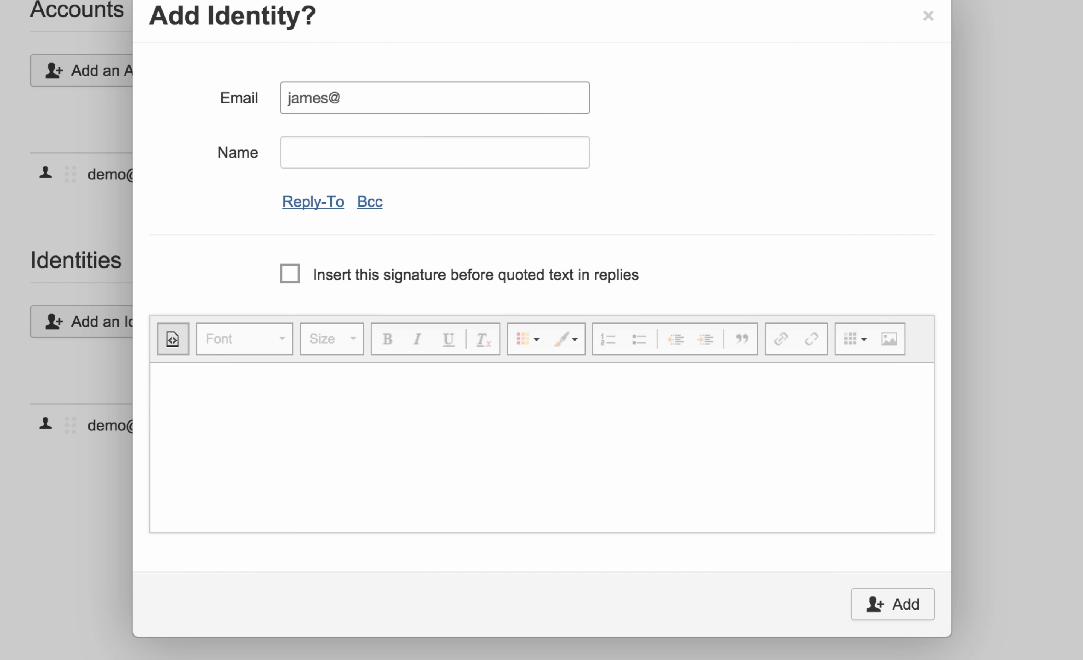
key(Tab)
text(Jam)
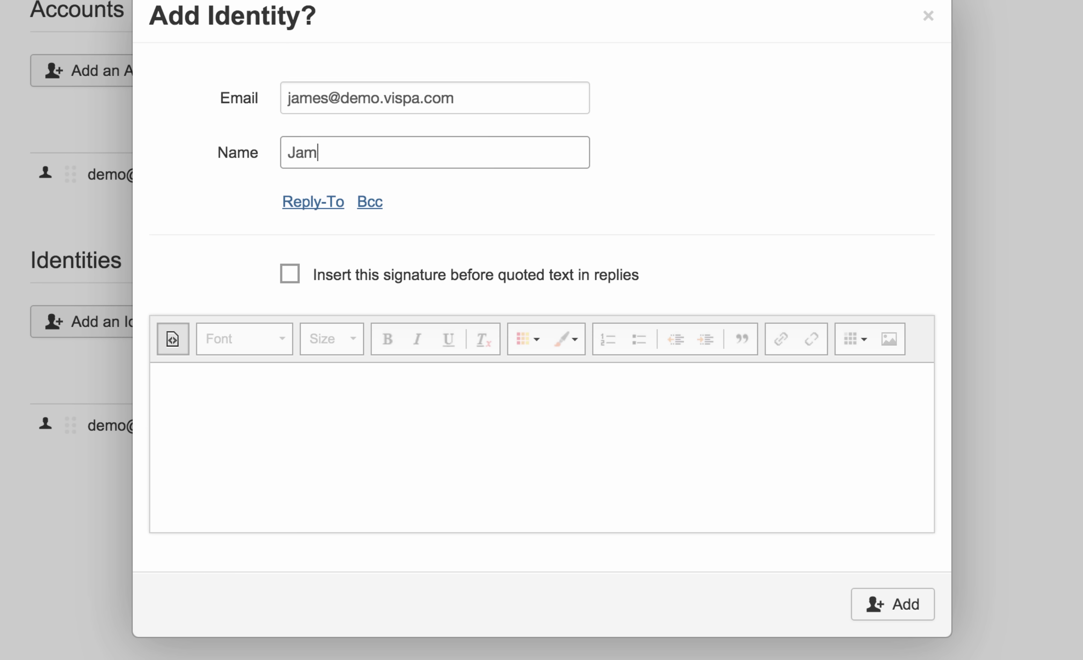
text(es Vispa)
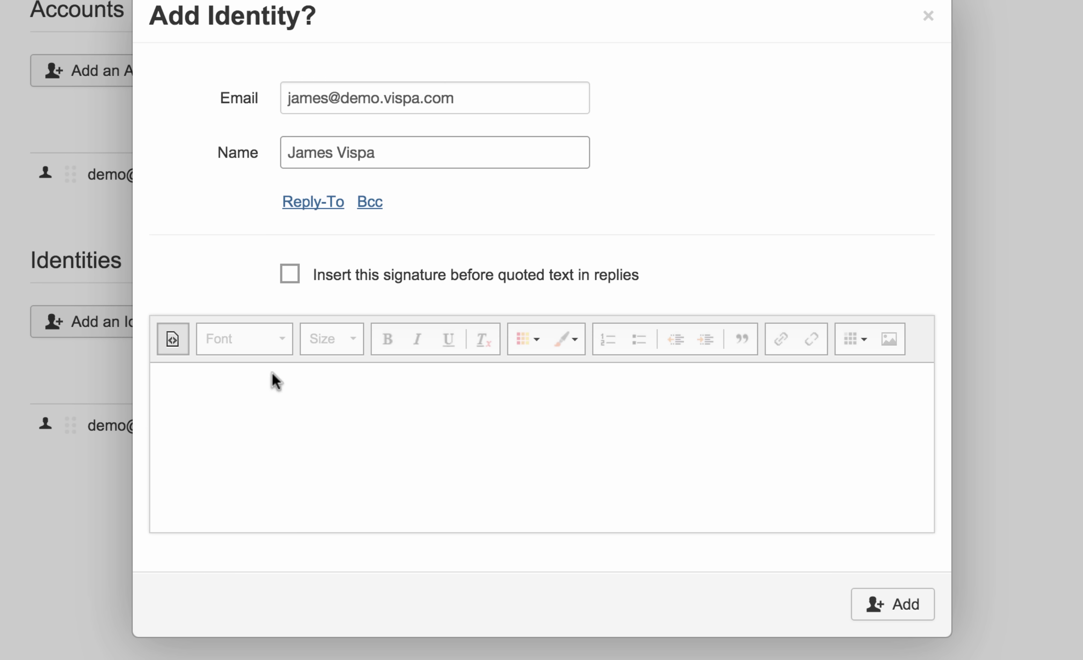
Step: Write a 'Kind Regards,' signature placed before quoted text in replies
click(290, 277)
click(236, 406)
text(Kid)
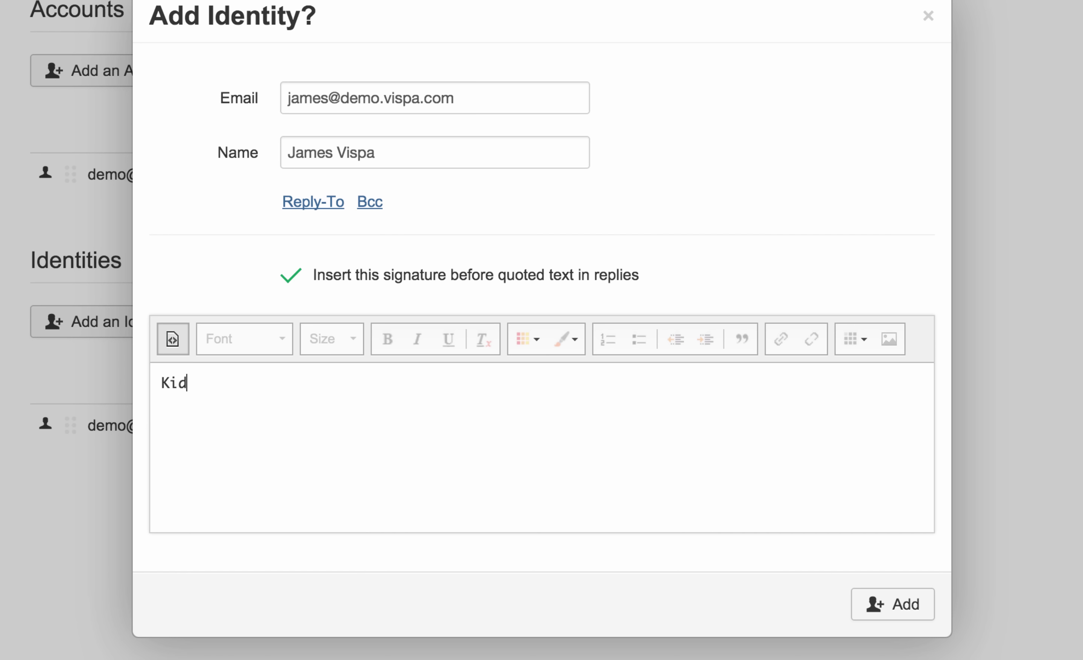
key(BackSpace)
text(nd Regards,)
key(Return)
key(Return)
Step: Sign off the signature with the sender's first name, save the identity, and make it first and default
text(James)
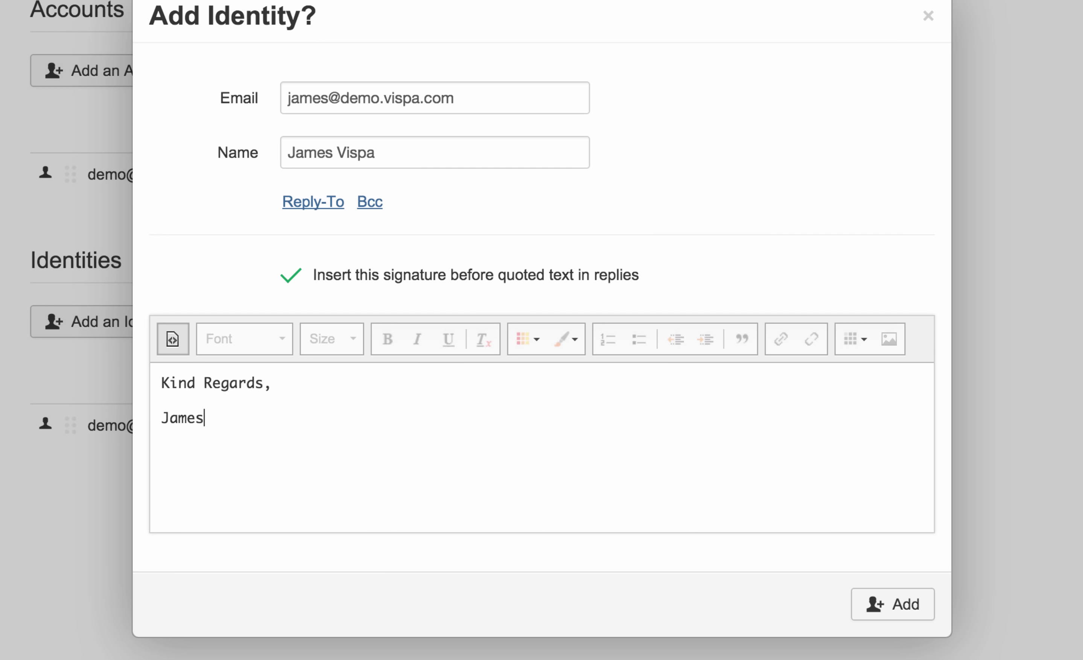
click(893, 616)
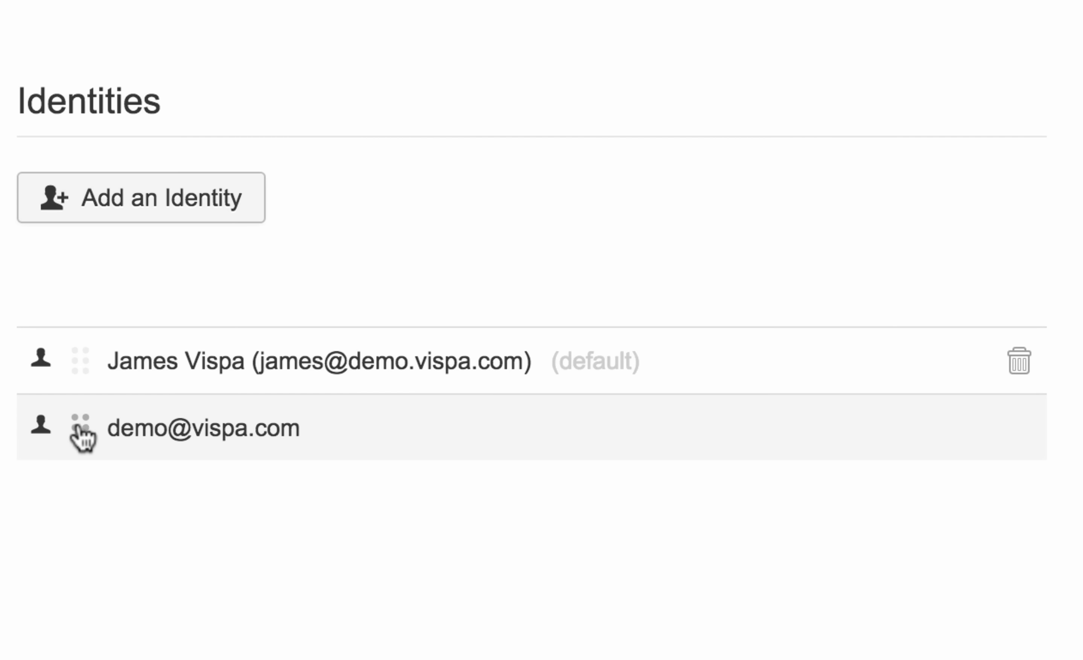
drag(82, 430, 83, 358)
drag(91, 425, 80, 359)
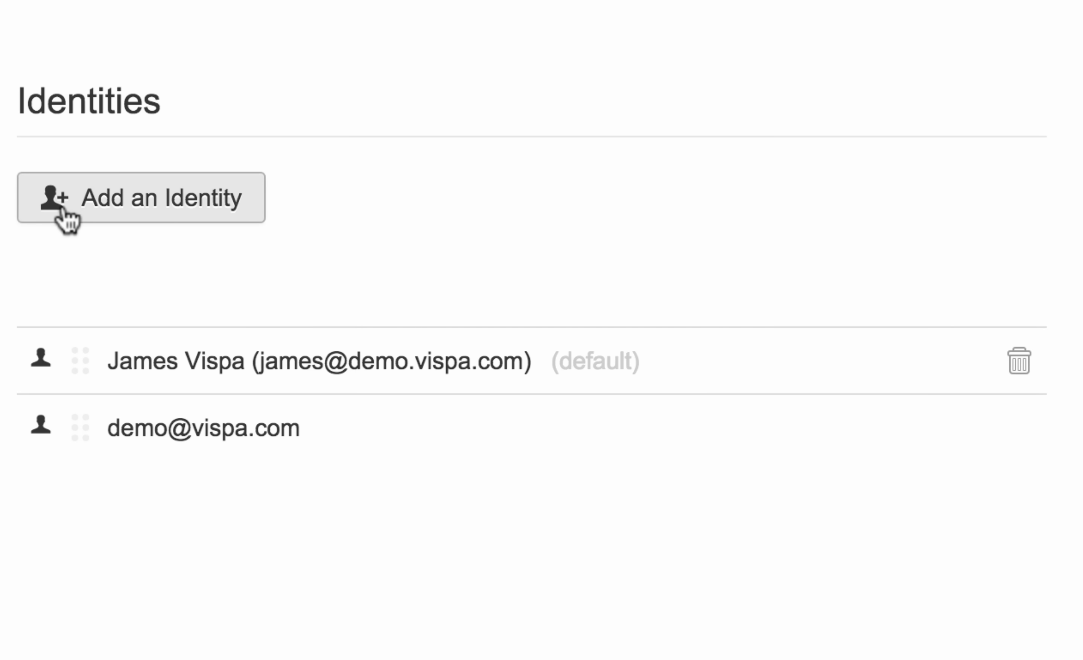
click(107, 214)
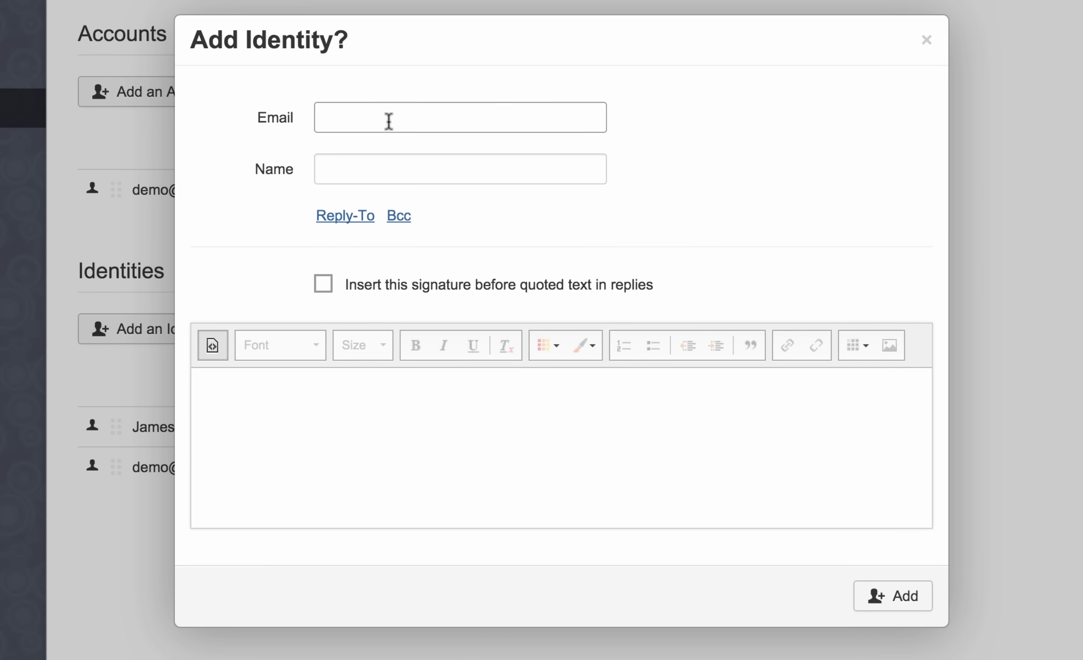
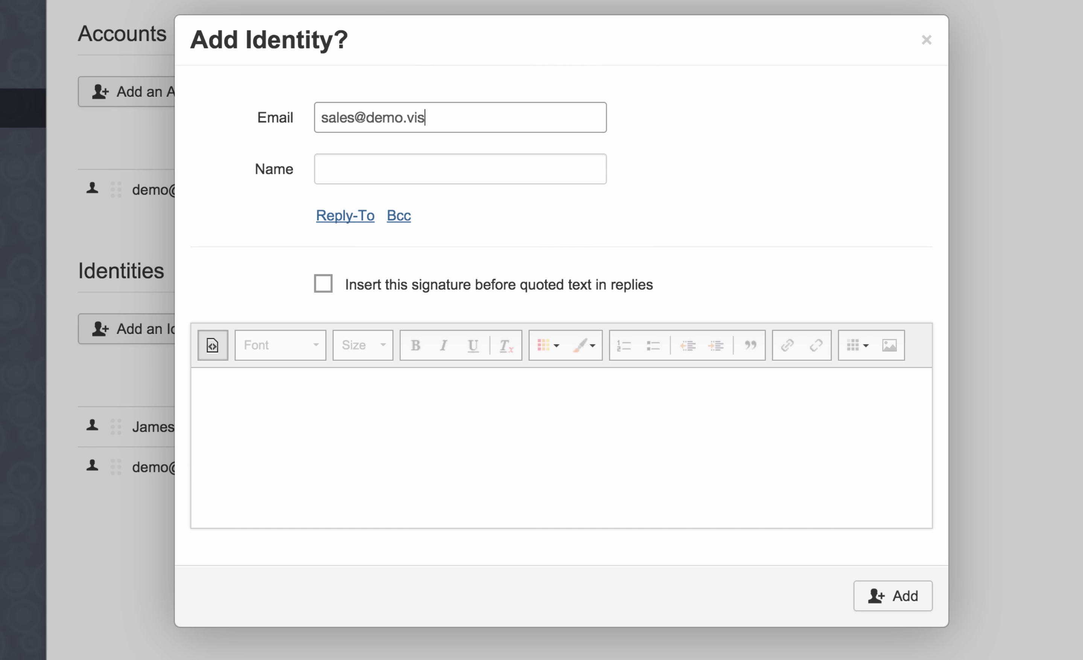
key(Tab)
text(V)
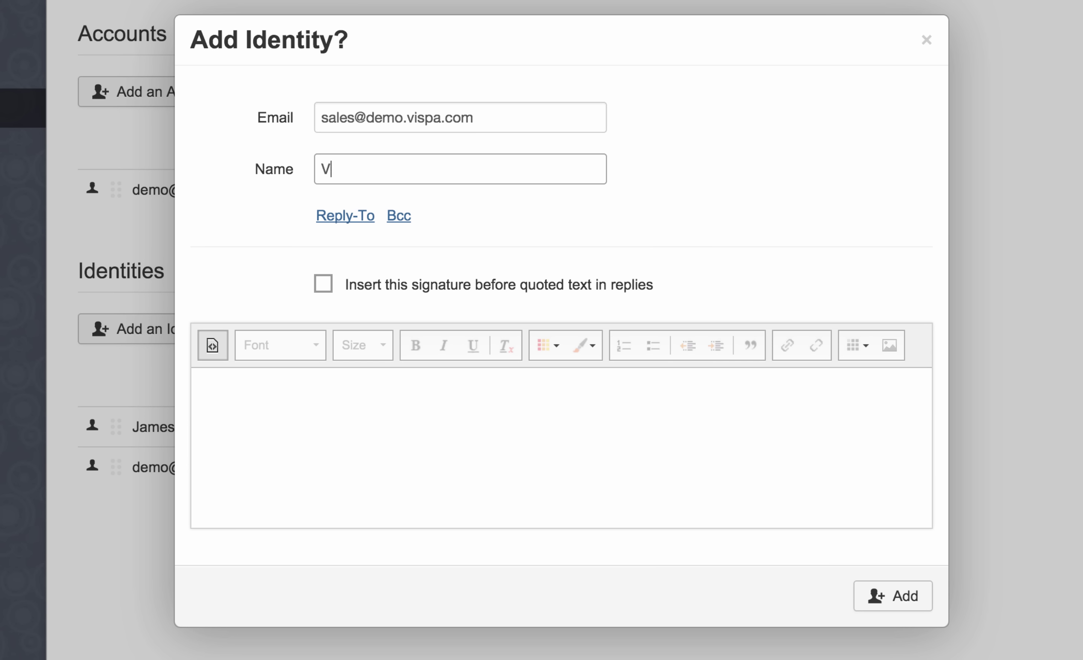
text(ispa Demo Sales)
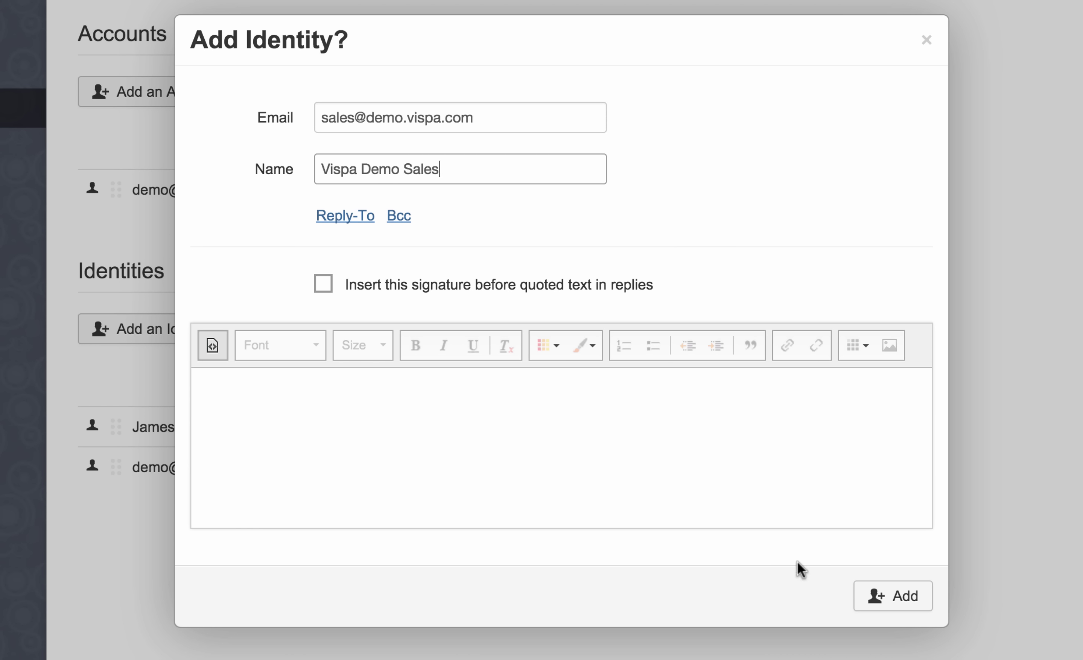
click(884, 605)
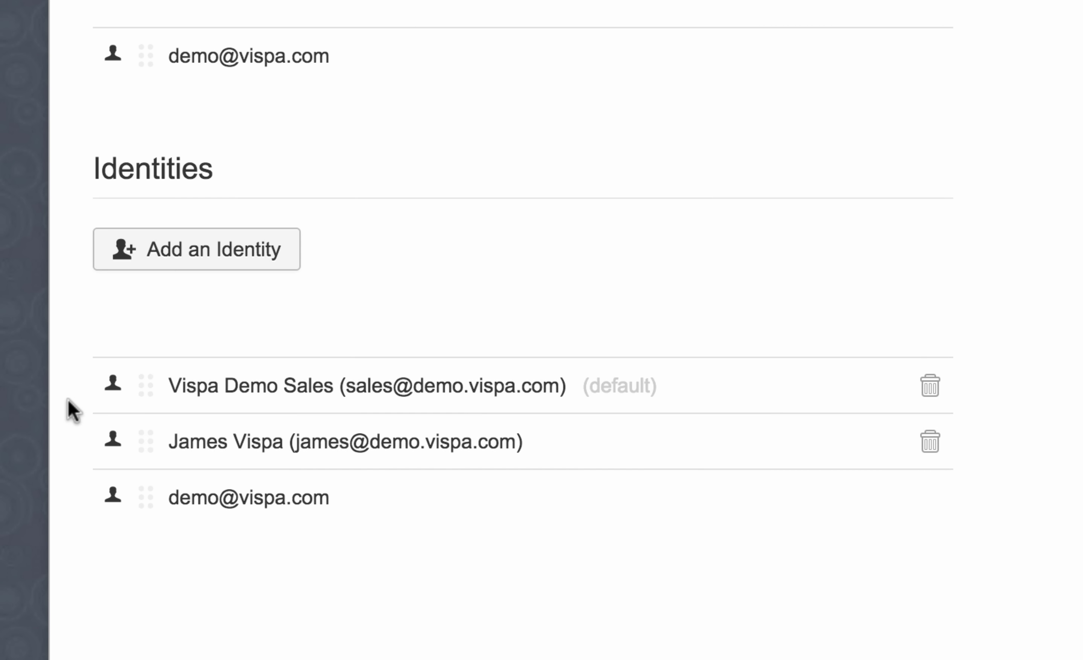
drag(147, 445, 143, 378)
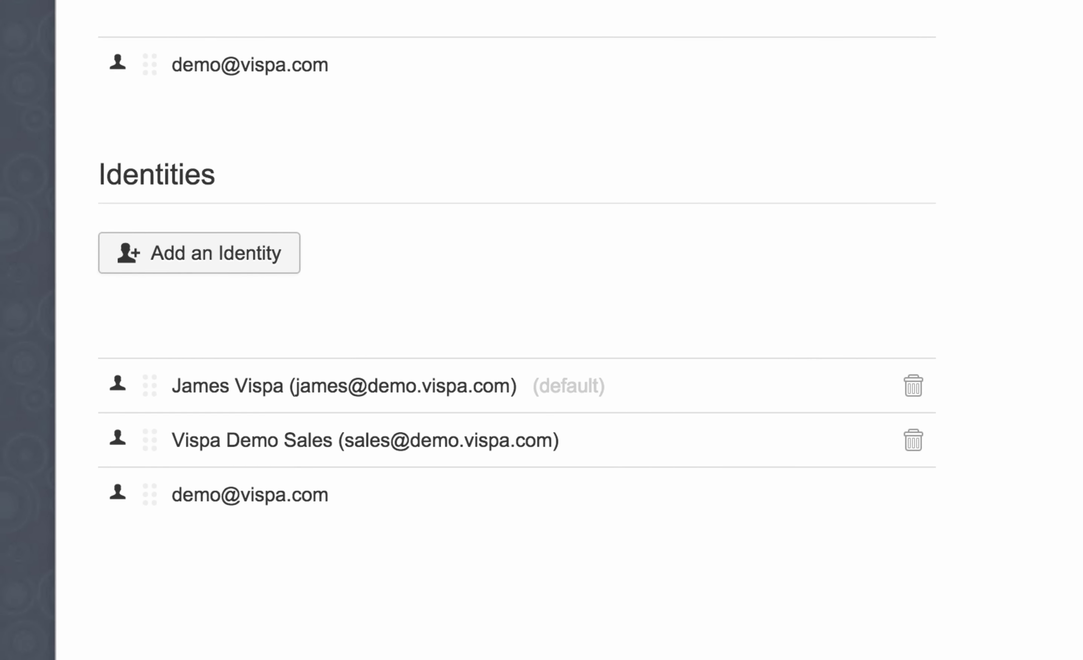
Step: Back in the mailbox, start a new message with the main identity as sender
click(198, 50)
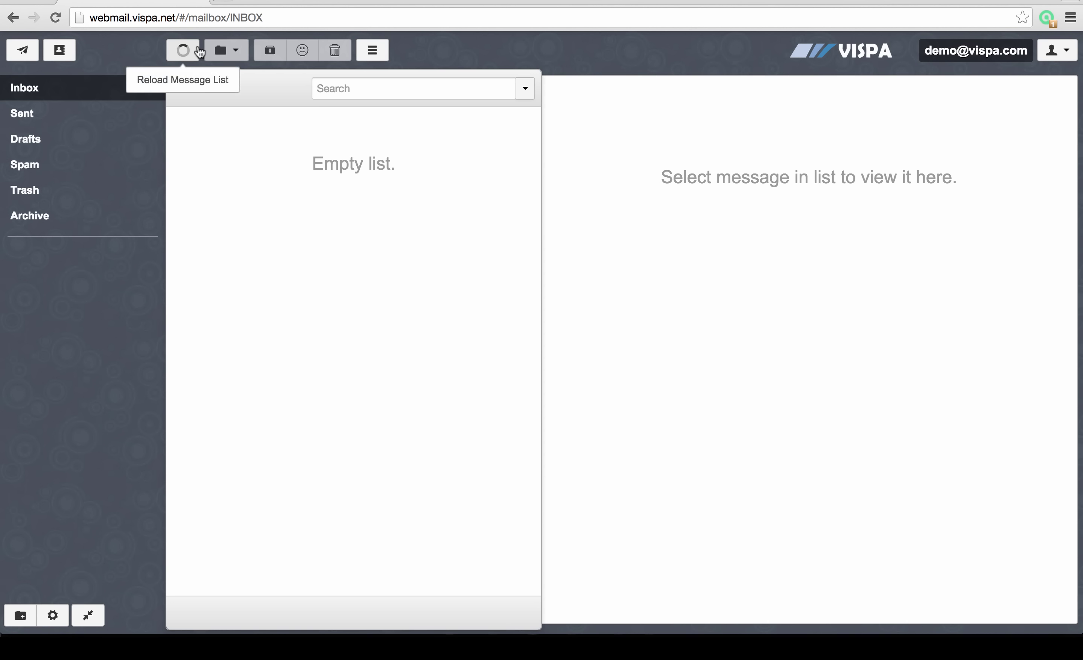
click(22, 51)
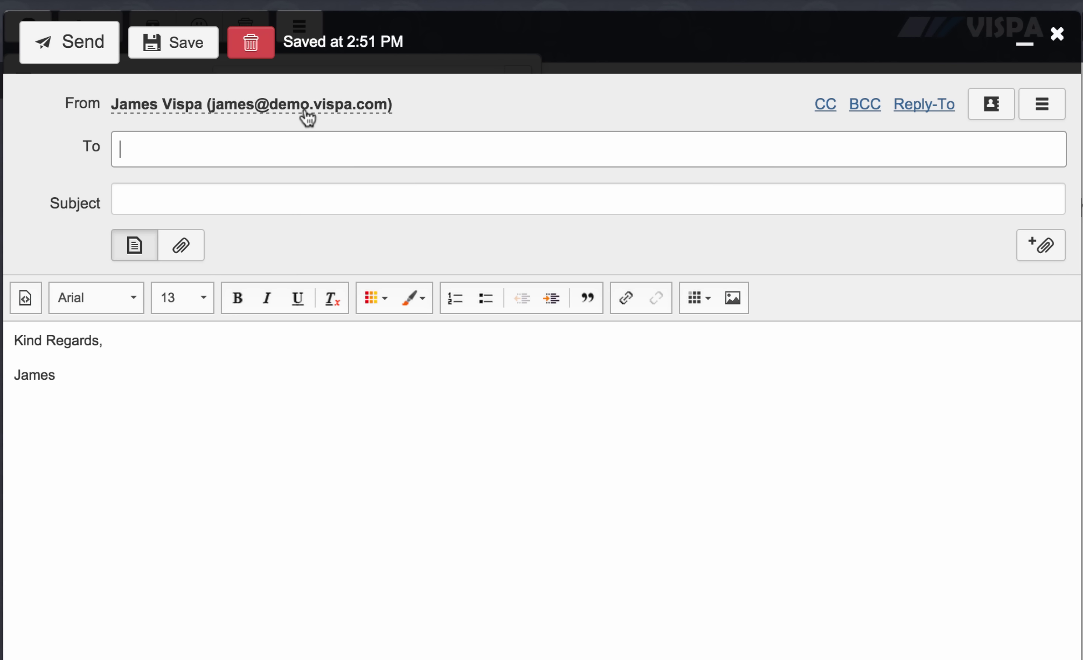
click(275, 112)
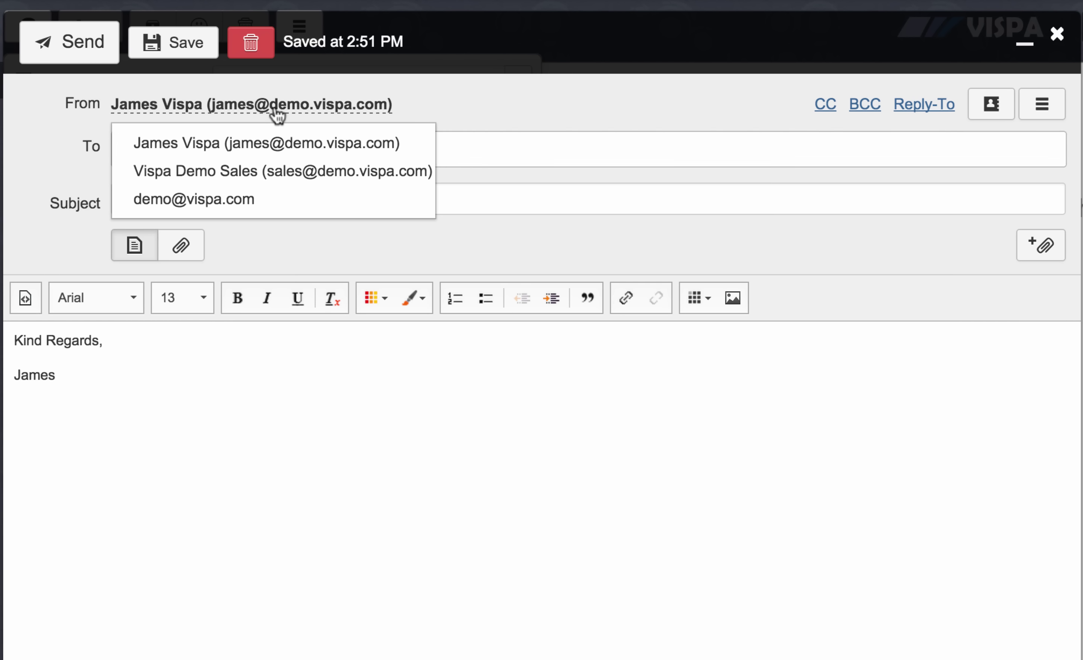
click(232, 173)
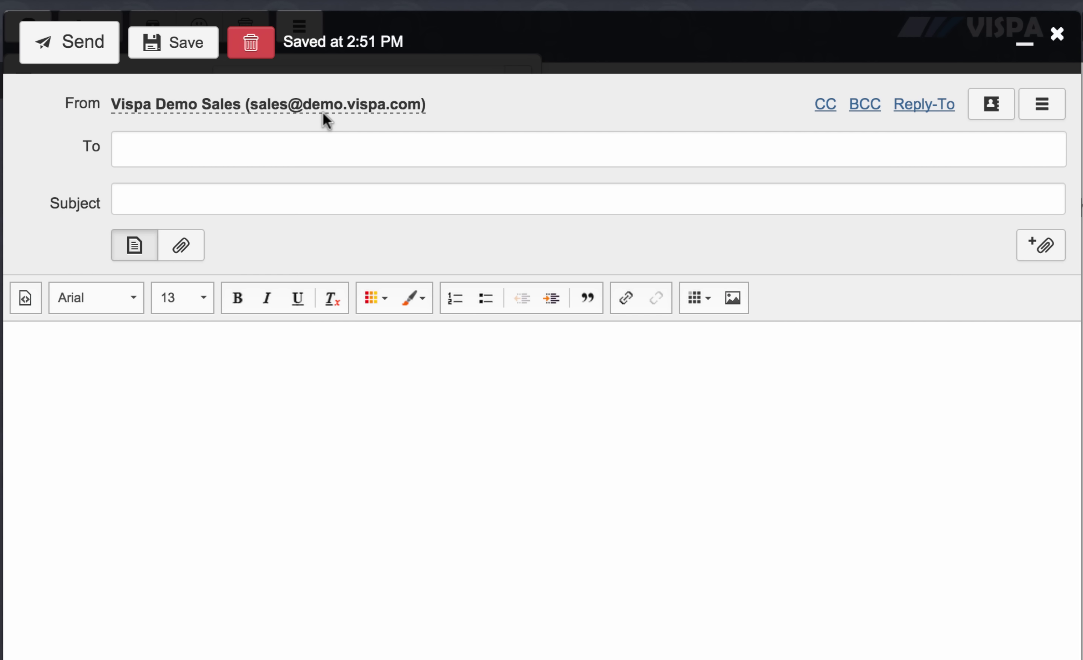
click(337, 111)
click(260, 144)
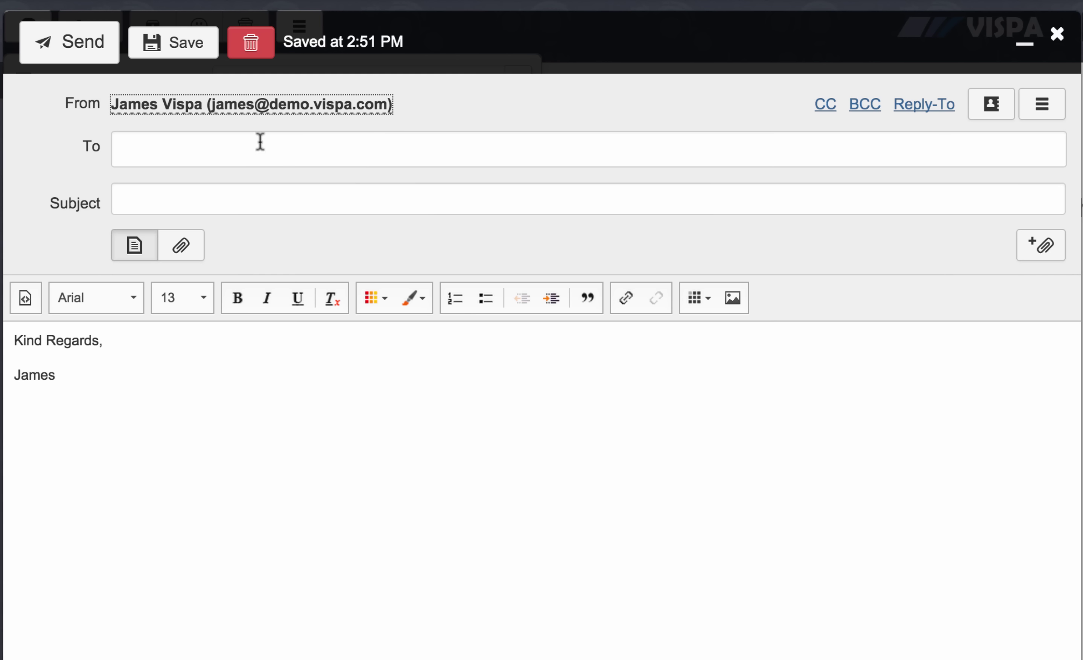
click(260, 142)
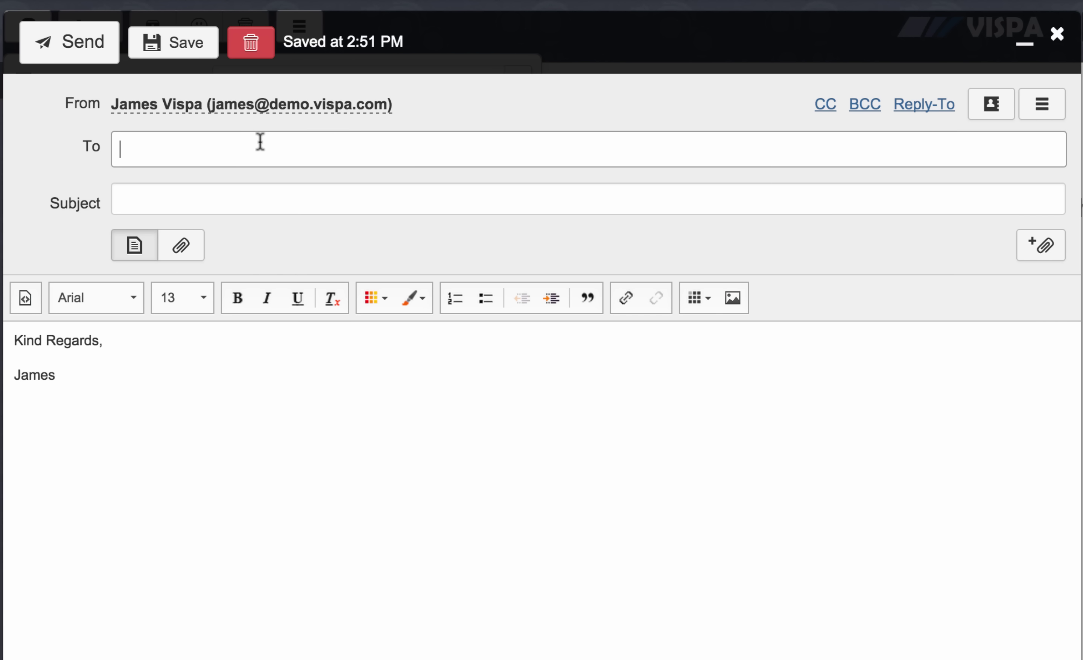
text(supp)
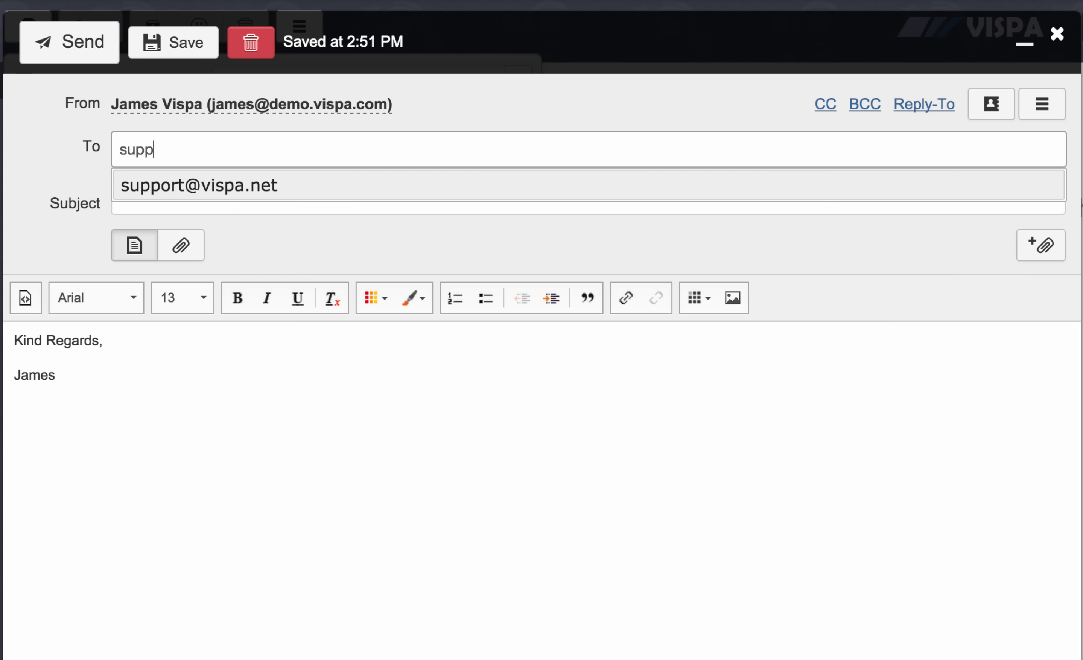
click(270, 186)
click(200, 195)
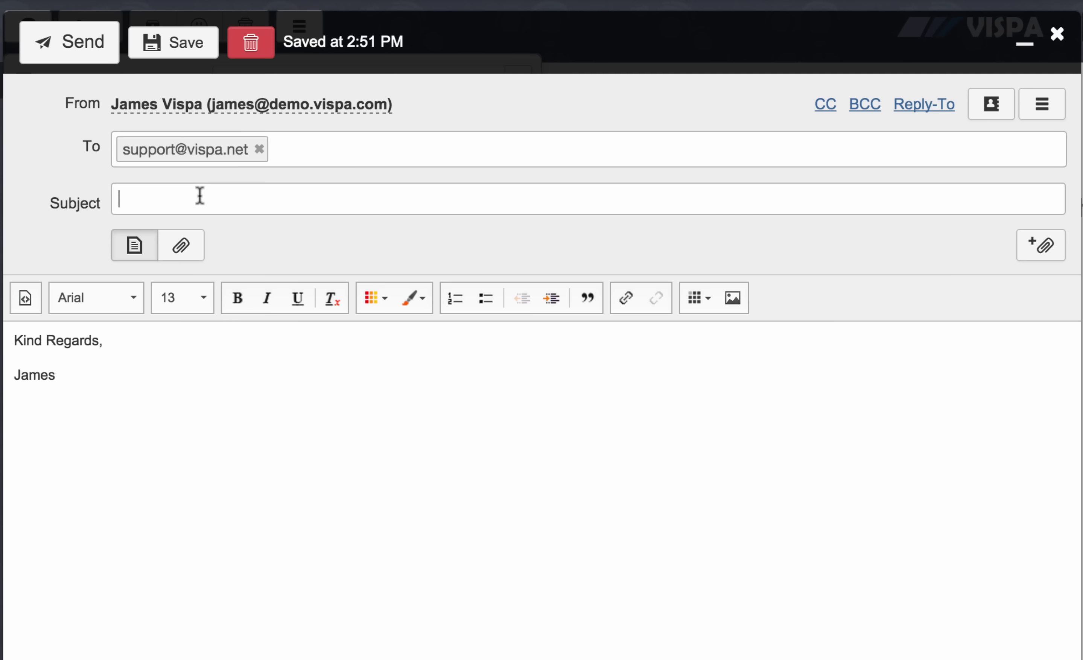
text(Hey!)
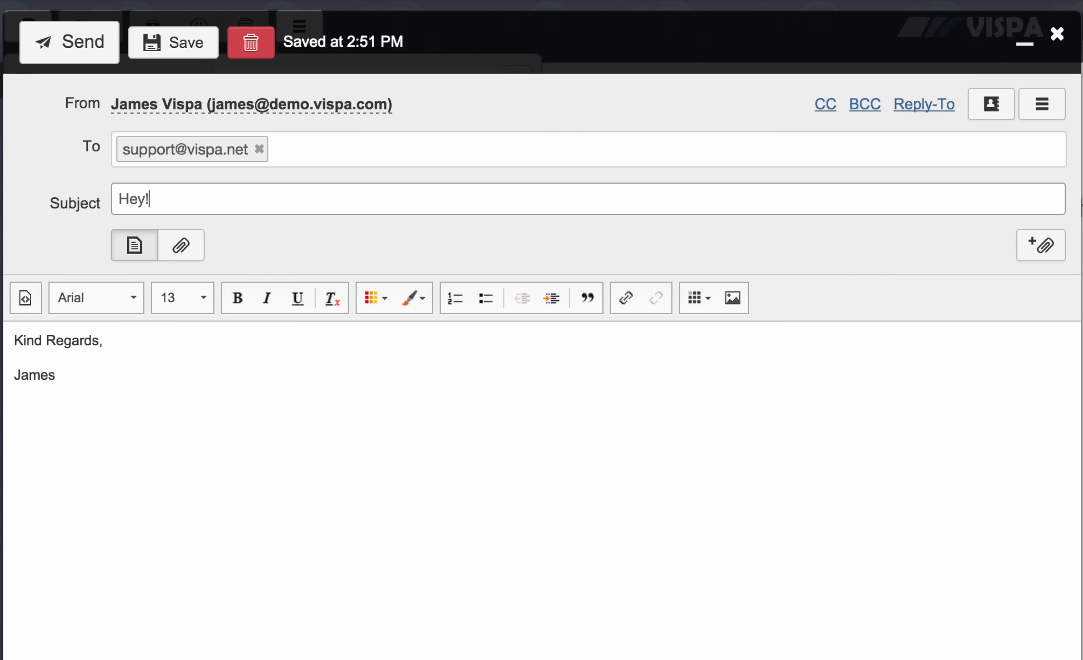
click(67, 52)
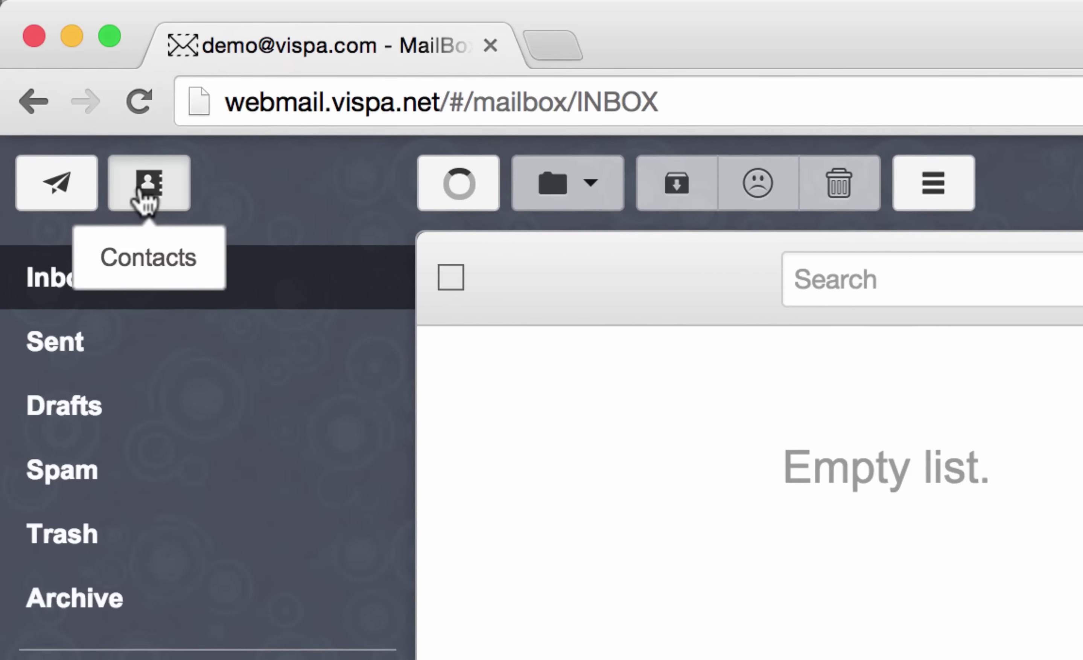
click(142, 189)
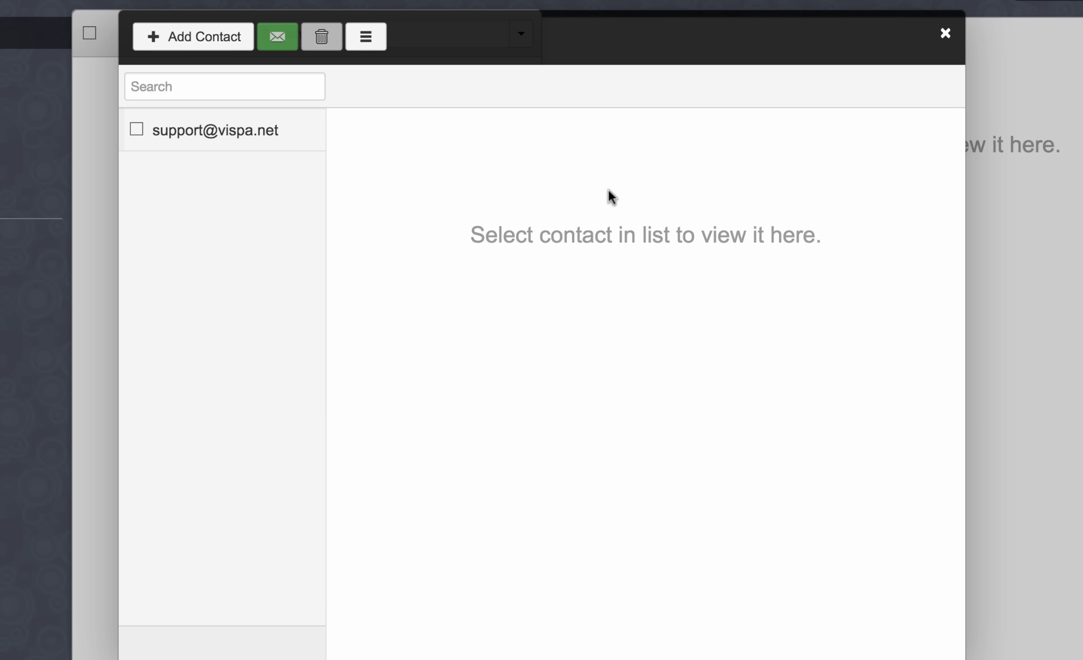
click(232, 45)
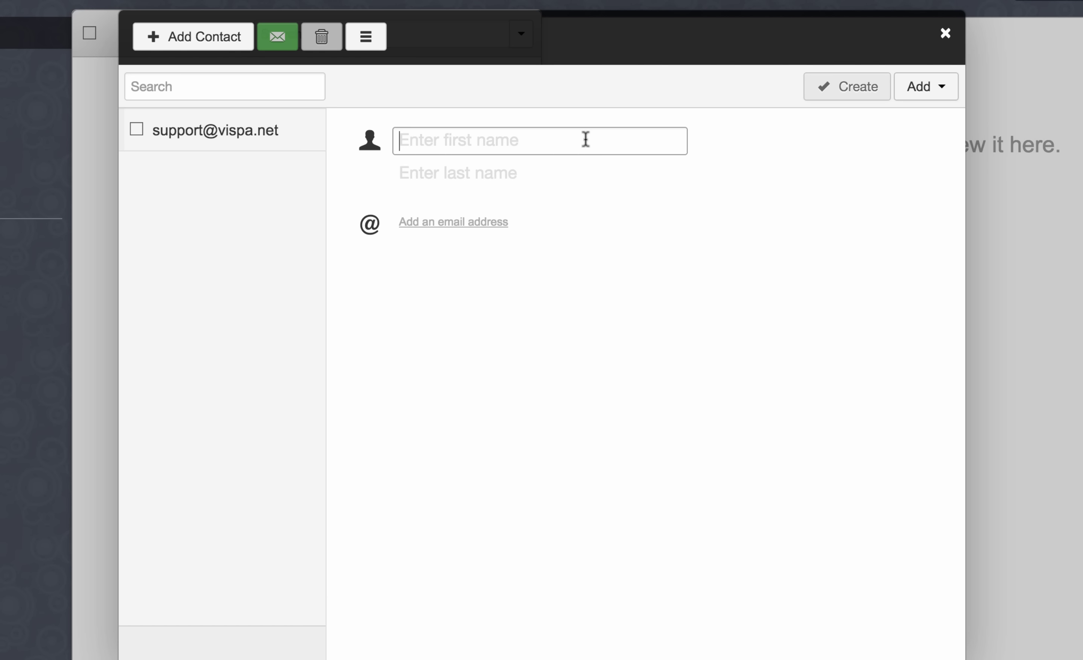
text(Vispa)
text(Billing)
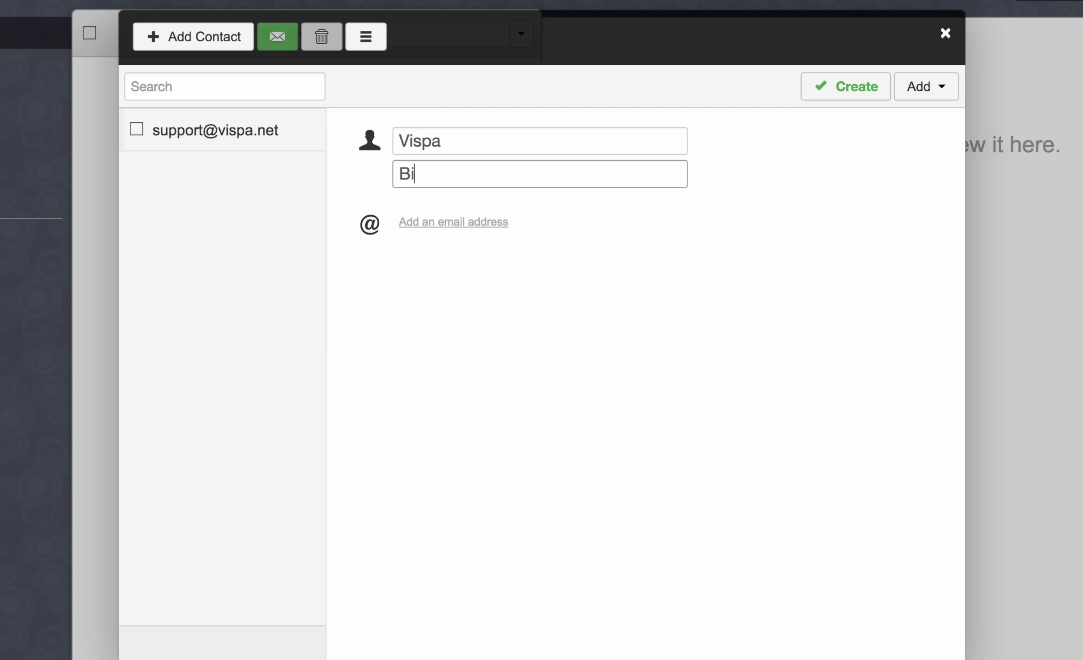
click(476, 226)
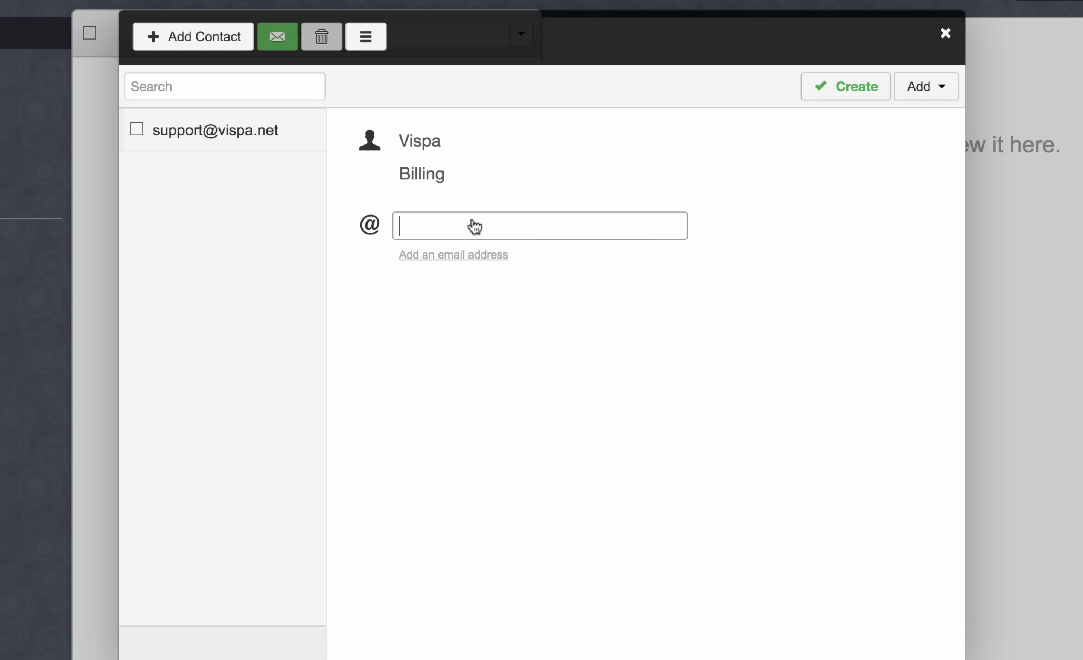
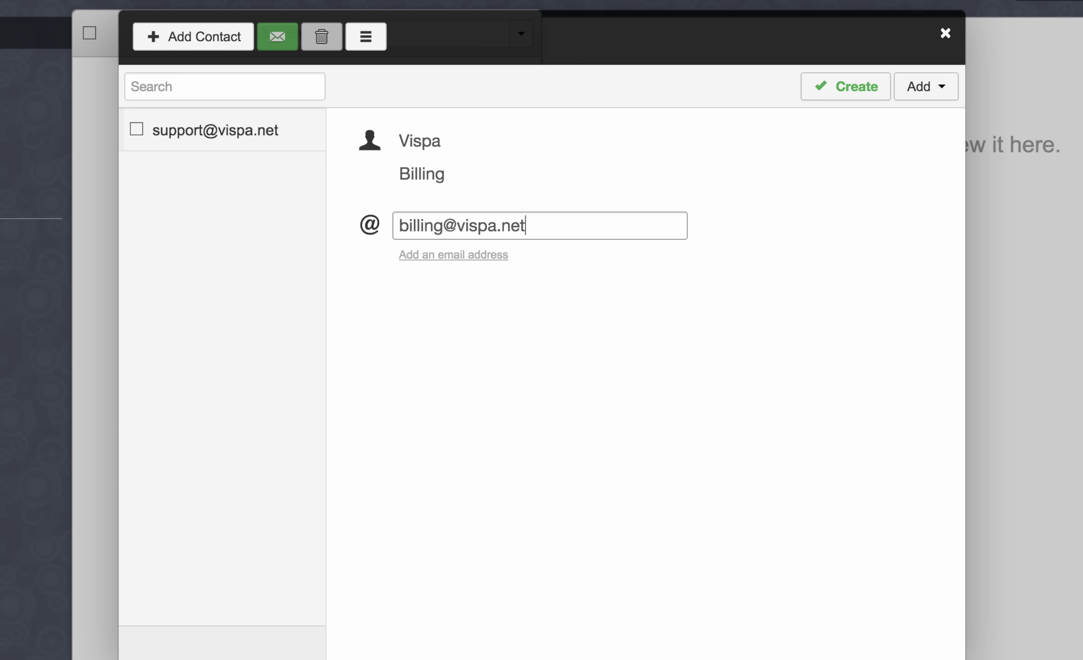
click(843, 97)
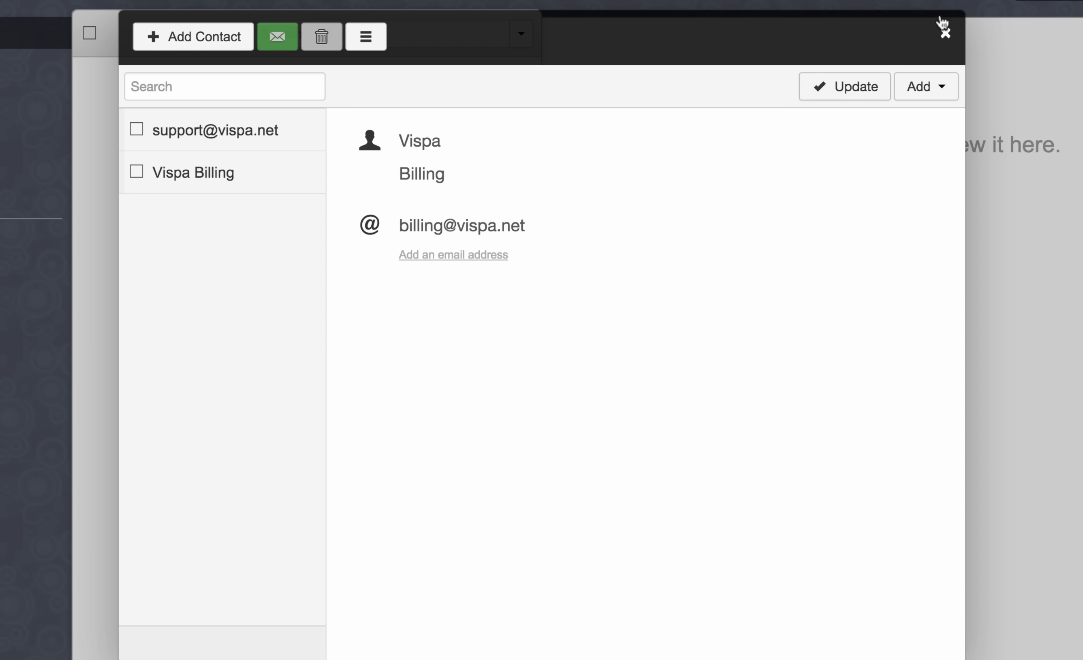
click(946, 33)
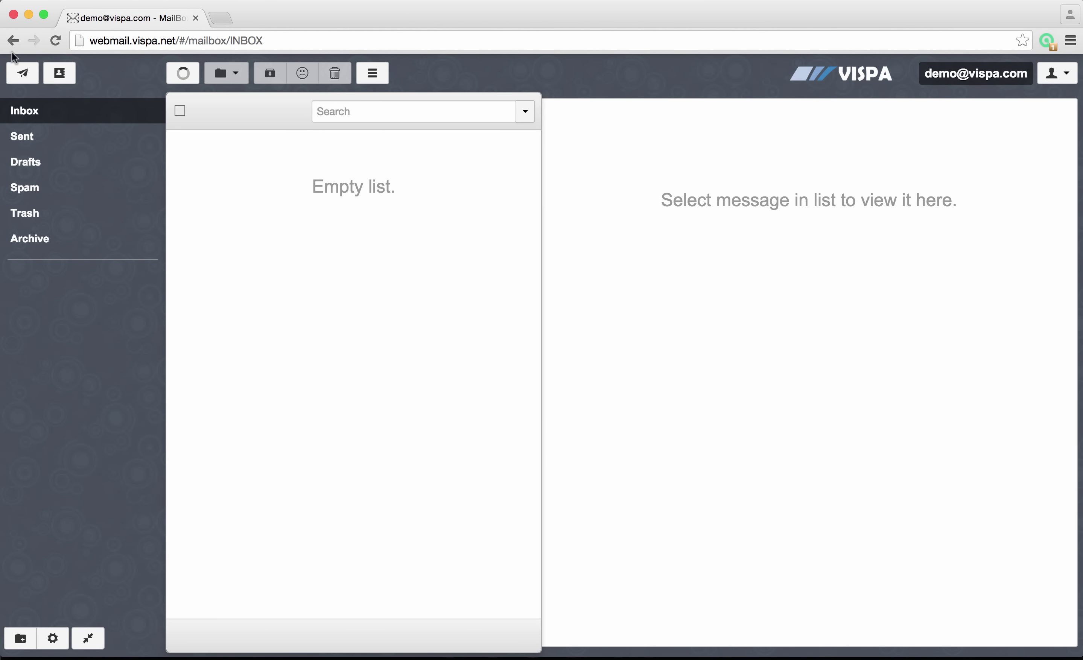
click(23, 74)
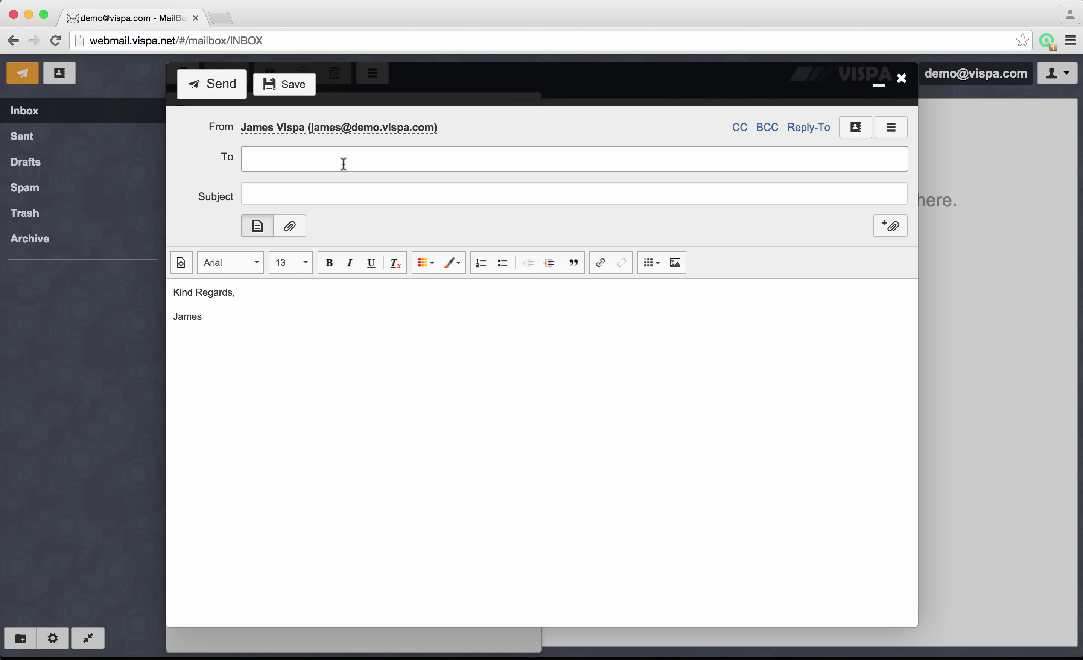
text(bil)
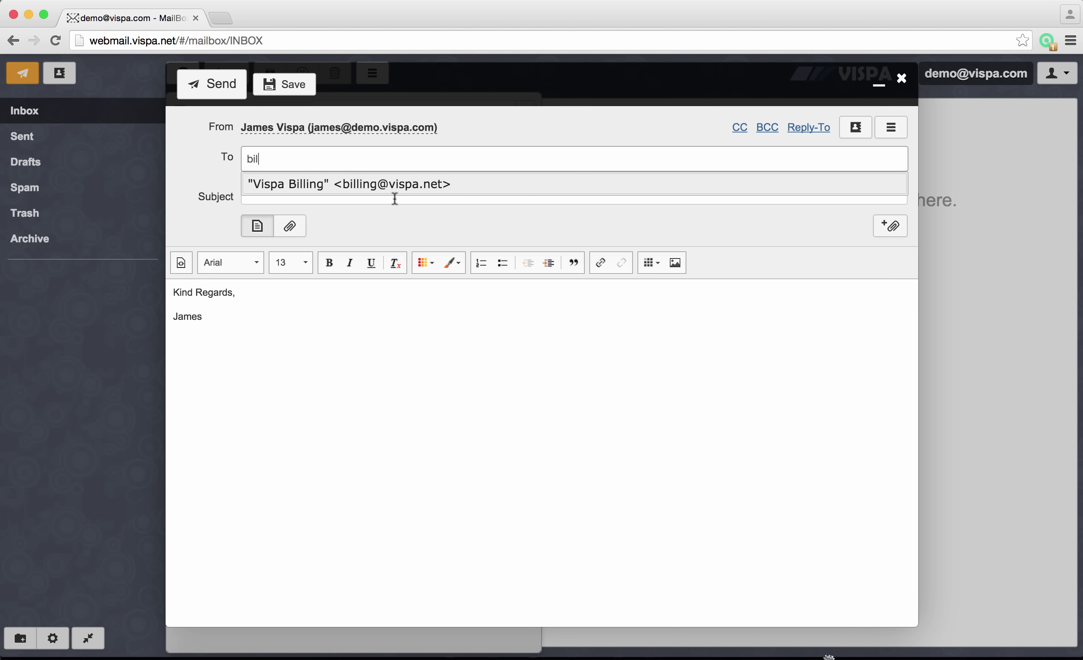
click(276, 183)
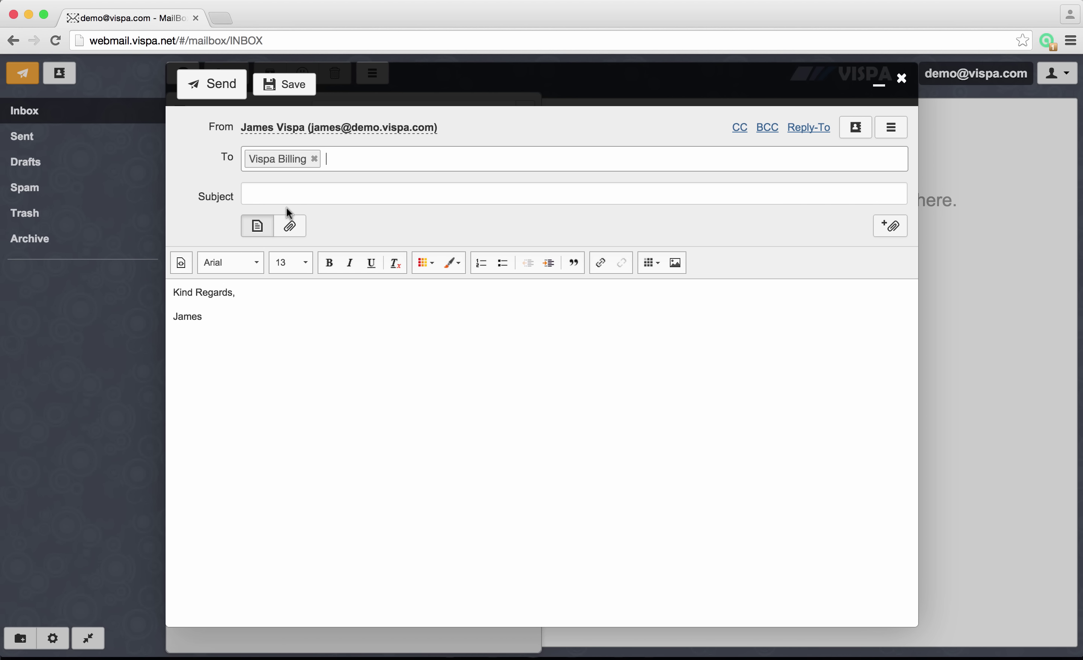
click(902, 79)
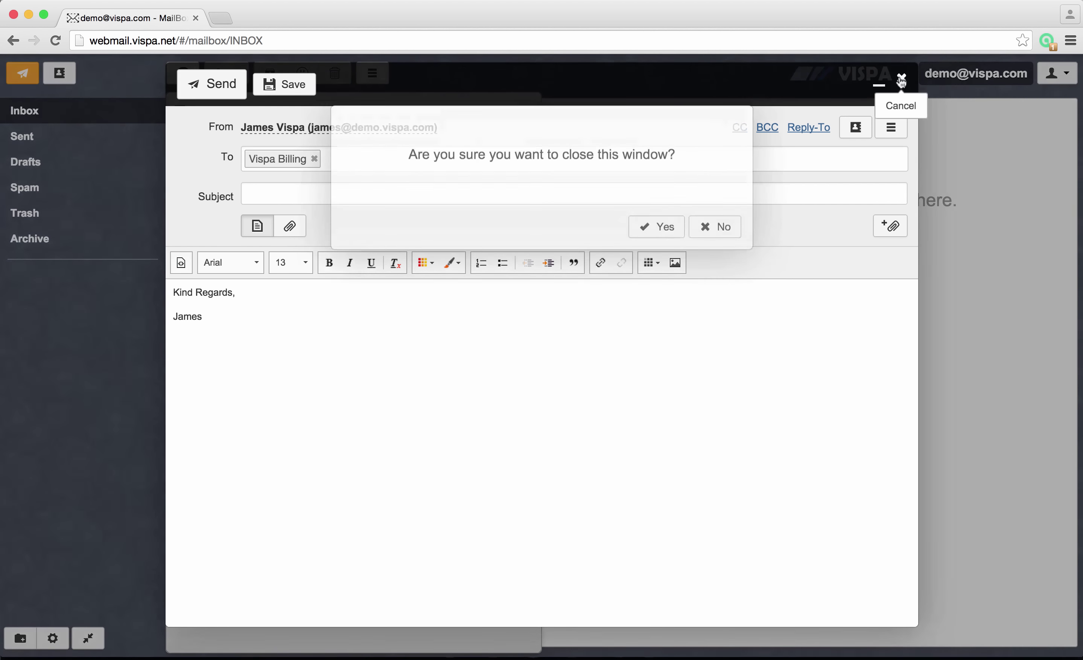
click(643, 229)
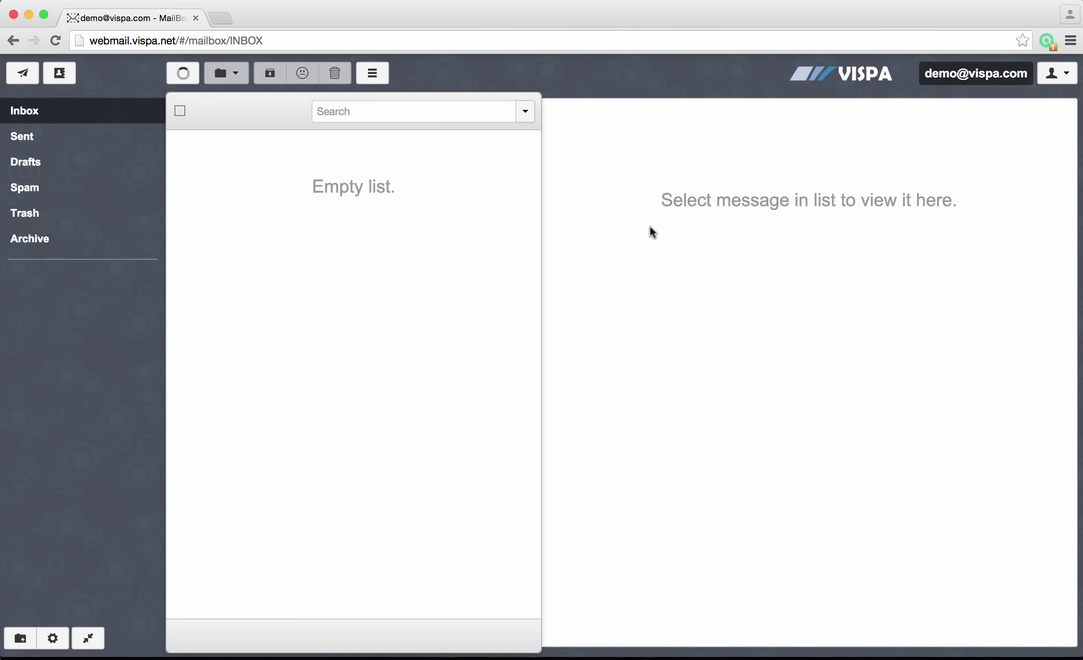
click(1058, 74)
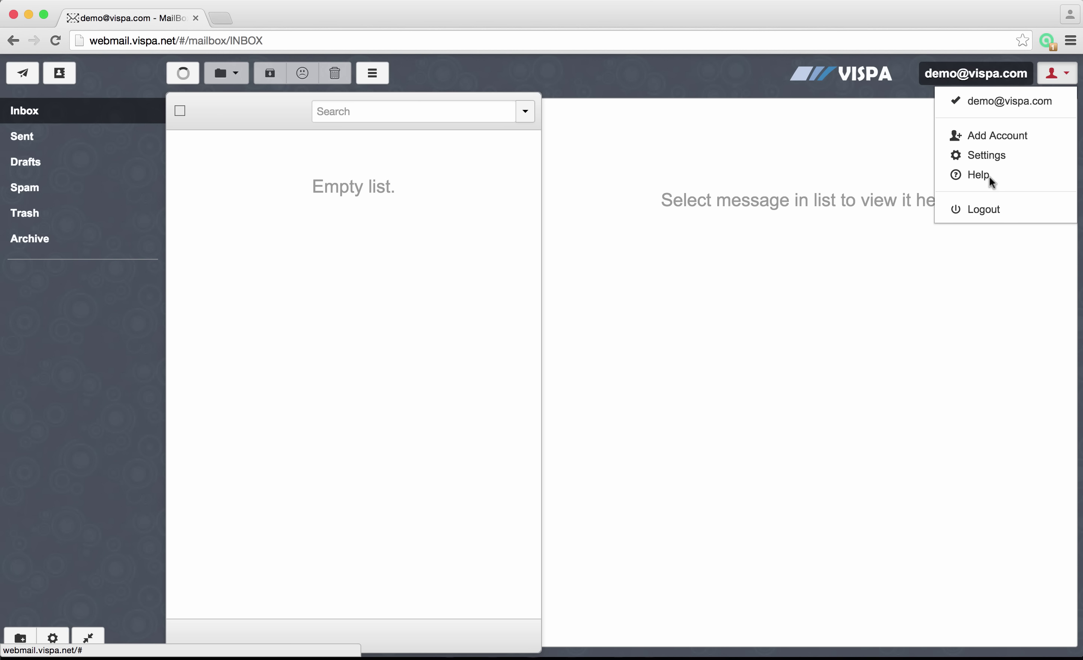
click(975, 211)
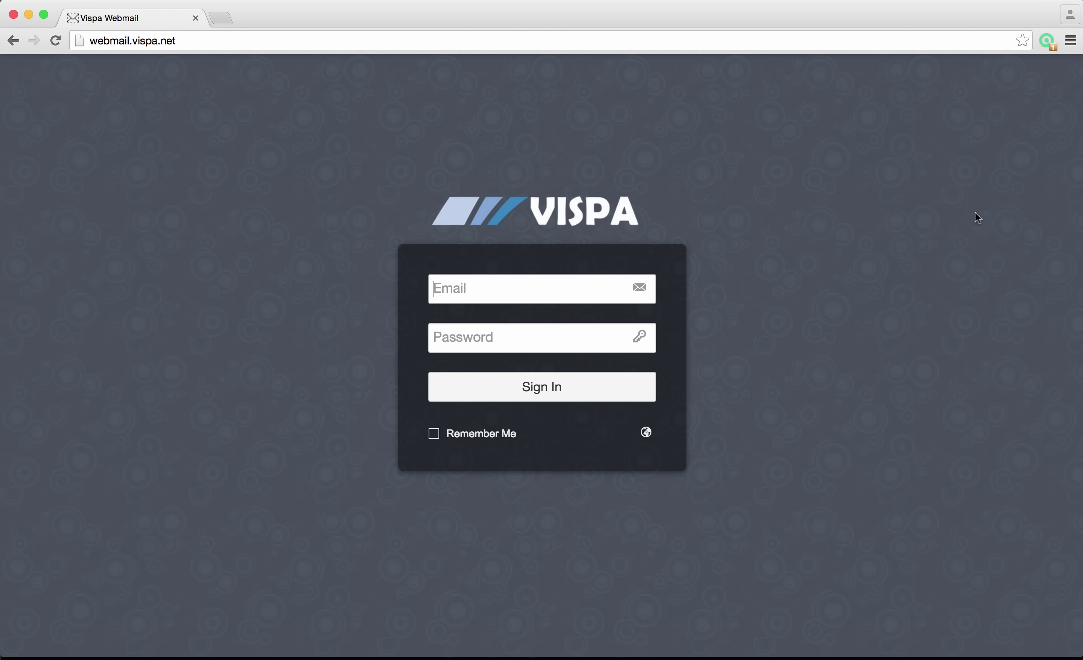
text(@gmail.com)
key(BackSpace)
key(BackSpace)
key(BackSpace)
key(BackSpace)
key(BackSpace)
key(BackSpace)
key(BackSpace)
key(BackSpace)
key(BackSpace)
key(BackSpace)
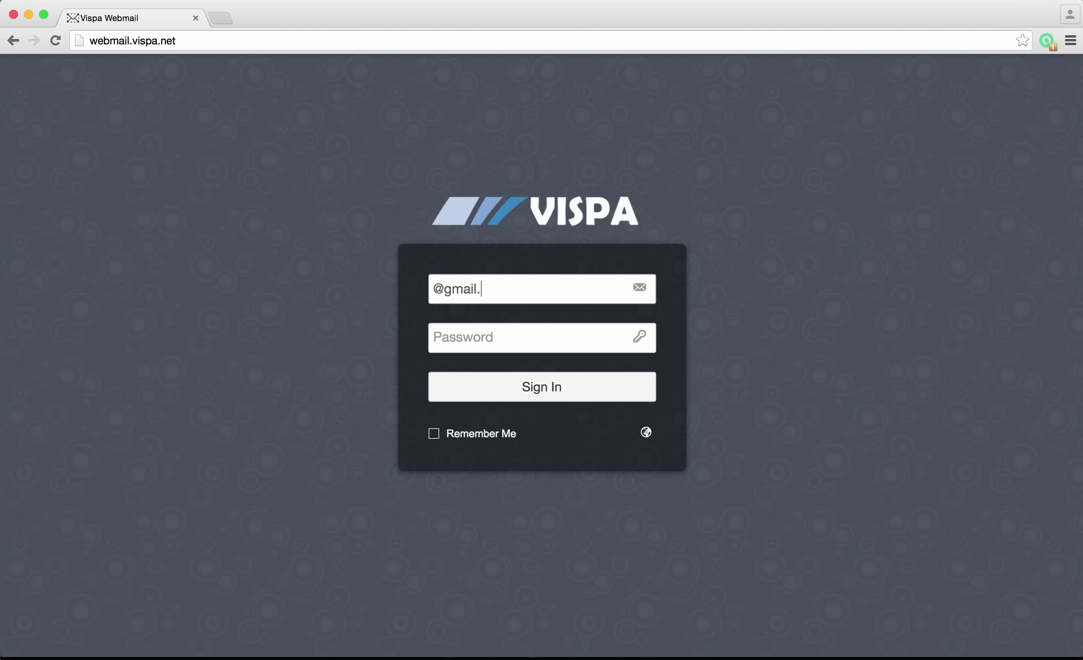